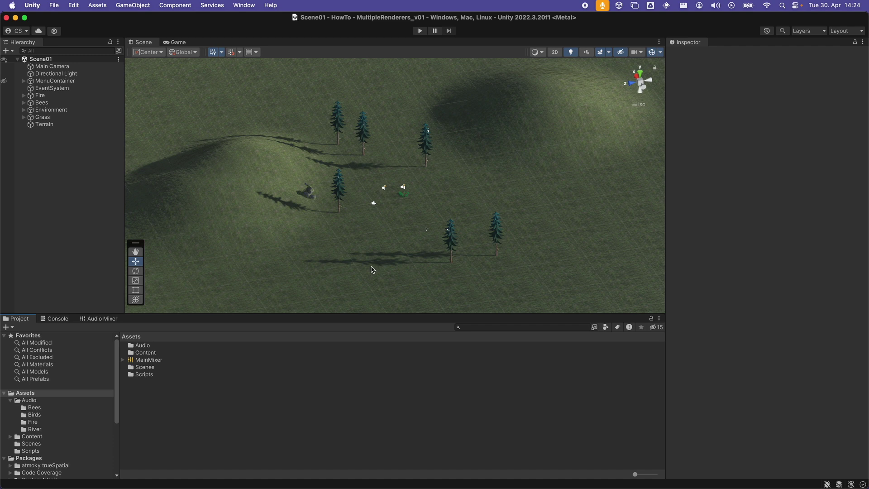
Step: Run the scene and show the Audio Mixer's Master, Environment, Bees and Fire strips
{"action": "left_click", "coordinate": [420, 31]}
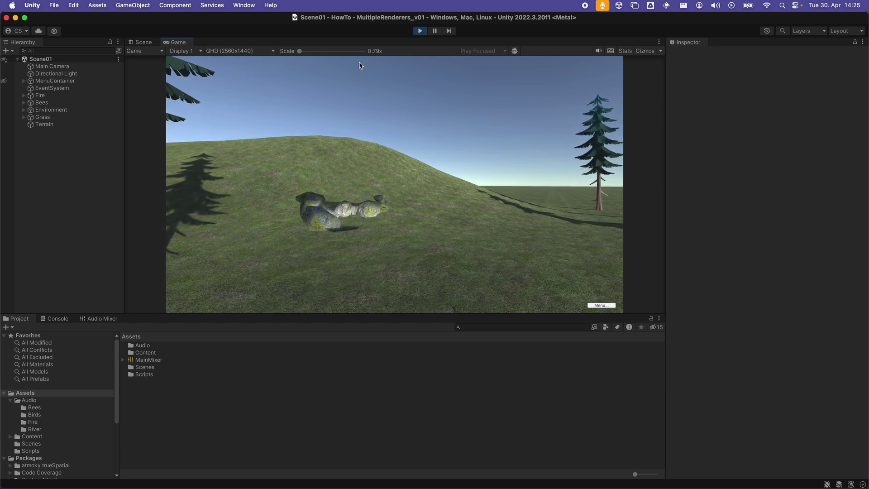
{"action": "left_click", "coordinate": [102, 319]}
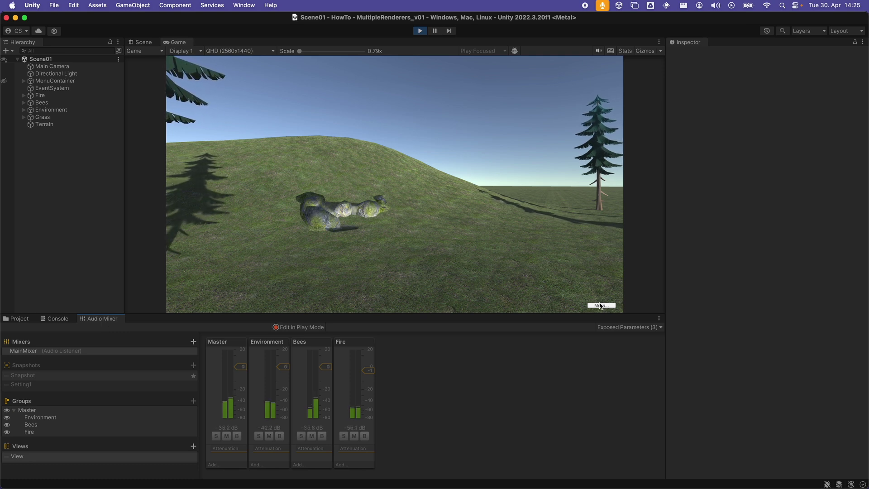
Step: Lower Bees slightly and Fire substantially in the in-game volume menu, then stop Play mode
{"action": "left_click", "coordinate": [602, 306]}
{"action": "left_click", "coordinate": [601, 305]}
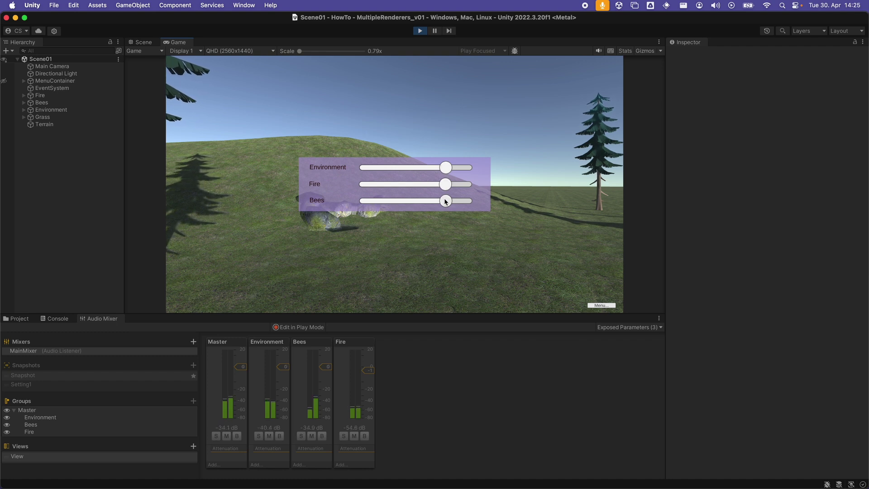
{"action": "left_click_drag", "start_coordinate": [446, 200], "coordinate": [403, 202]}
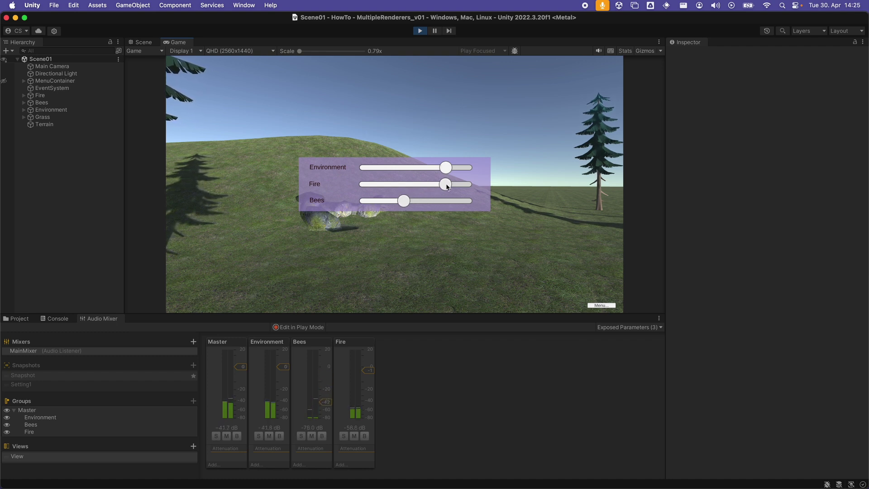
{"action": "left_click_drag", "start_coordinate": [446, 184], "coordinate": [402, 187]}
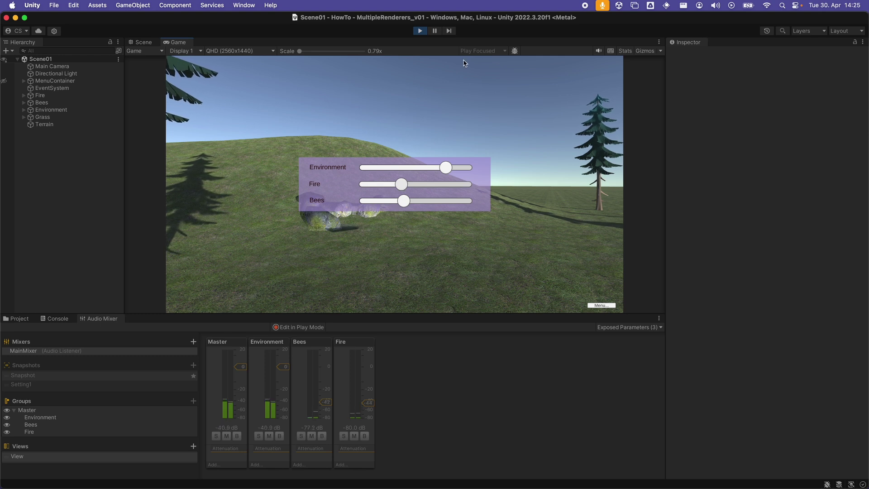
{"action": "left_click", "coordinate": [425, 30]}
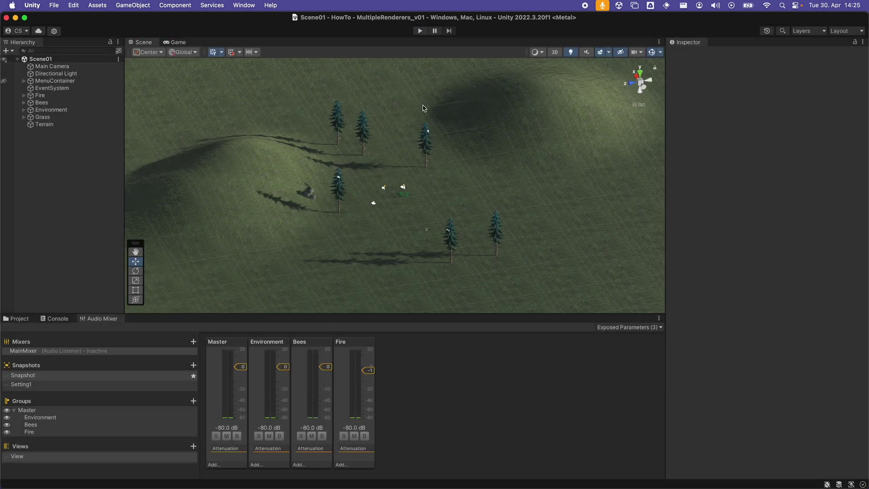
{"action": "left_click", "coordinate": [24, 110]}
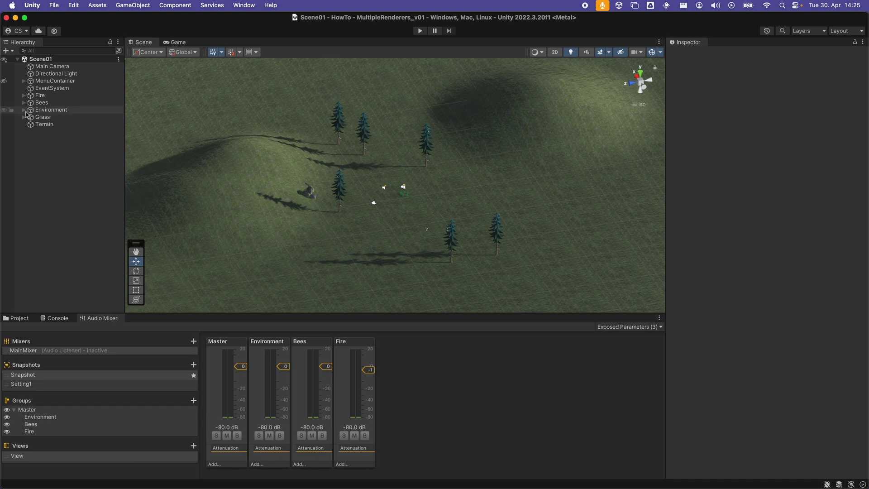
{"action": "left_click", "coordinate": [30, 131]}
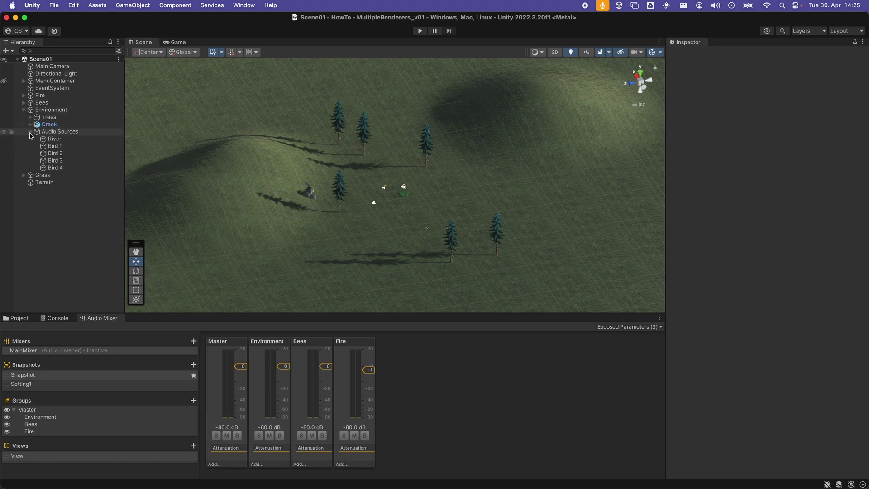
{"action": "left_click", "coordinate": [55, 140]}
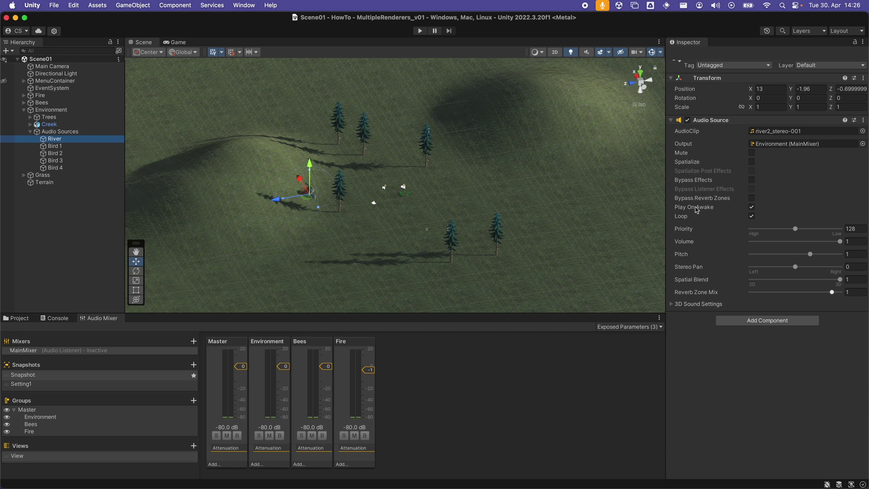
{"action": "left_click", "coordinate": [23, 110]}
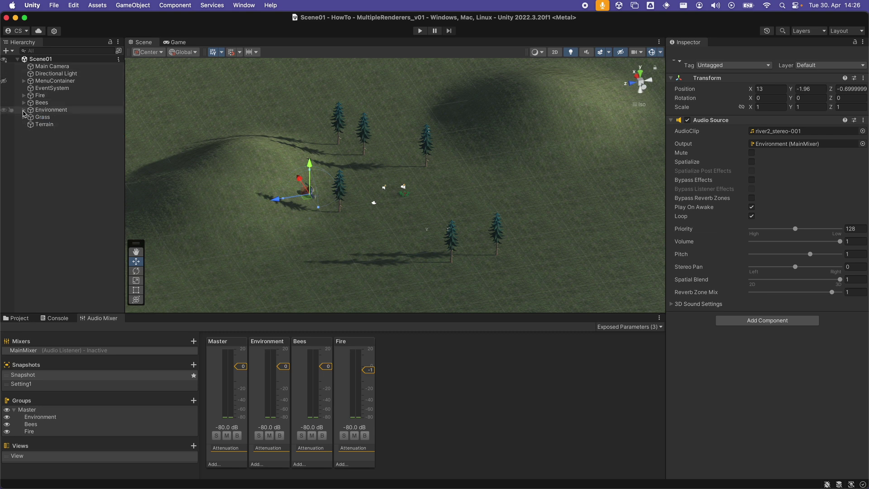
{"action": "left_click", "coordinate": [43, 160]}
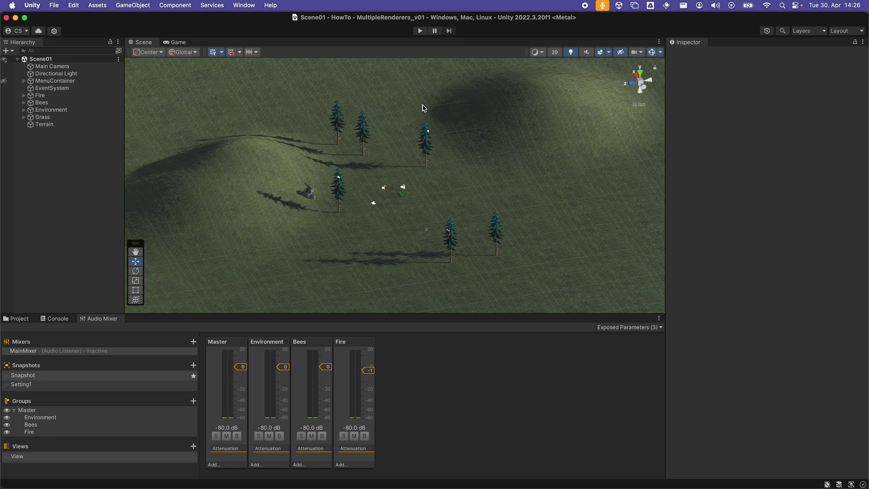
Step: Add an atmokyRenderer effect to the Environment group on renderer index 1
{"action": "right_click", "coordinate": [265, 449]}
{"action": "mouse_move", "coordinate": [294, 452]}
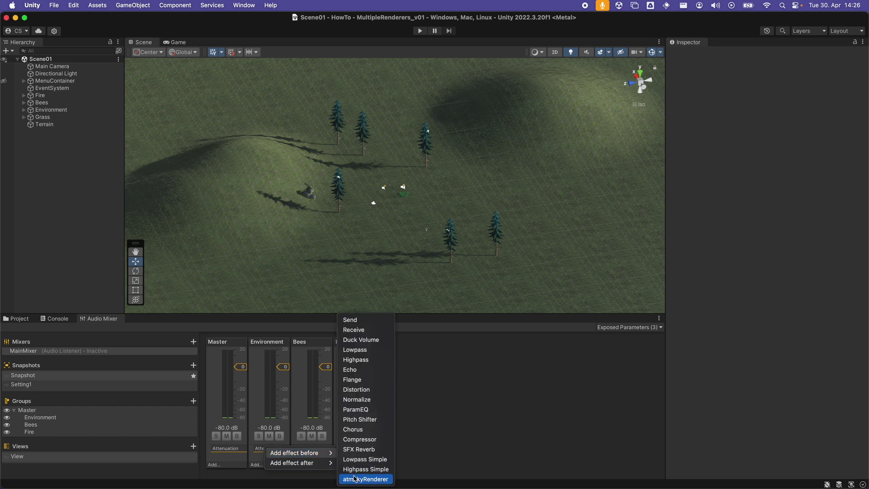
{"action": "left_click", "coordinate": [355, 479]}
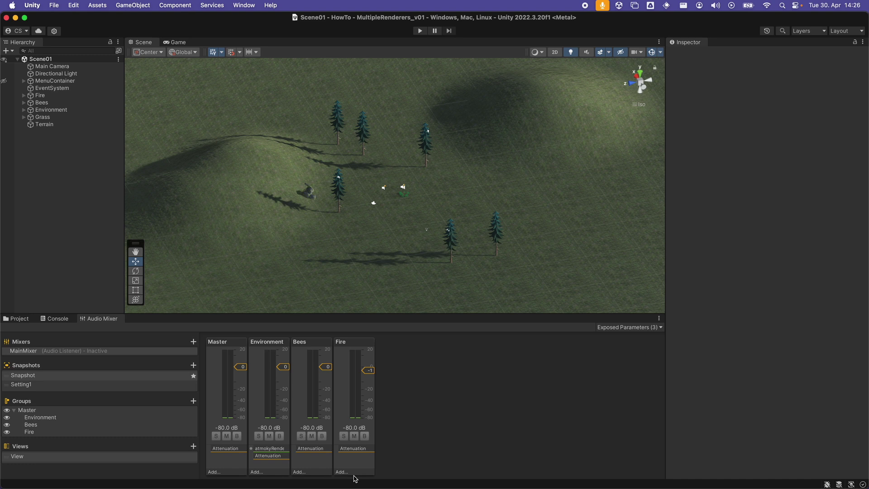
{"action": "left_click", "coordinate": [280, 452]}
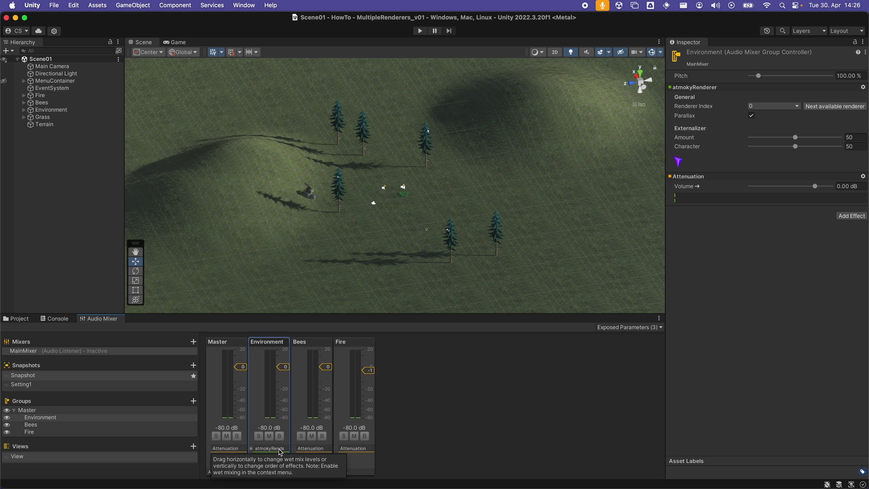
{"action": "left_click", "coordinate": [836, 111]}
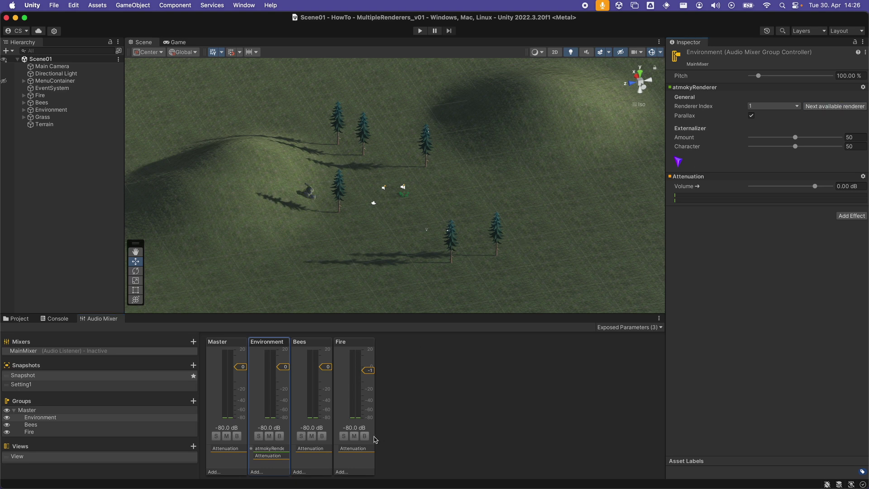
Step: Add atmokyRenderer effects to Bees and Fire, on renderer indices 2 and 3
{"action": "right_click", "coordinate": [311, 455]}
{"action": "mouse_move", "coordinate": [349, 385]}
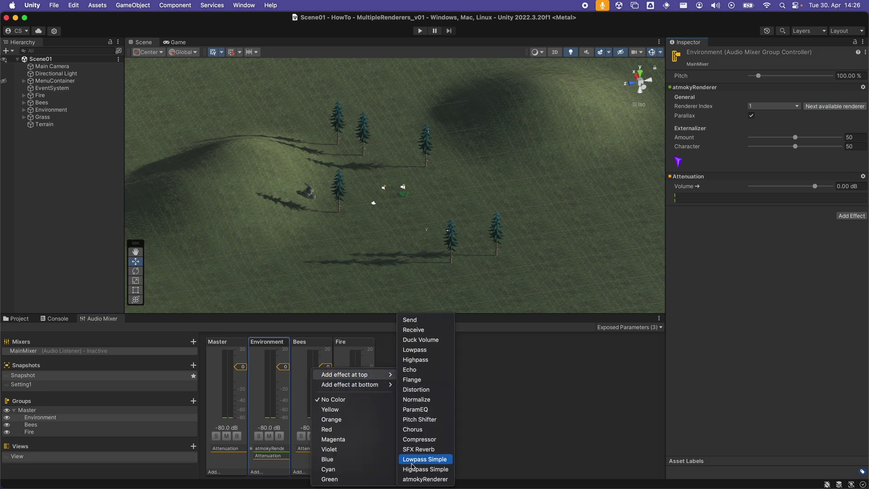
{"action": "left_click", "coordinate": [426, 479]}
{"action": "left_click", "coordinate": [325, 449]}
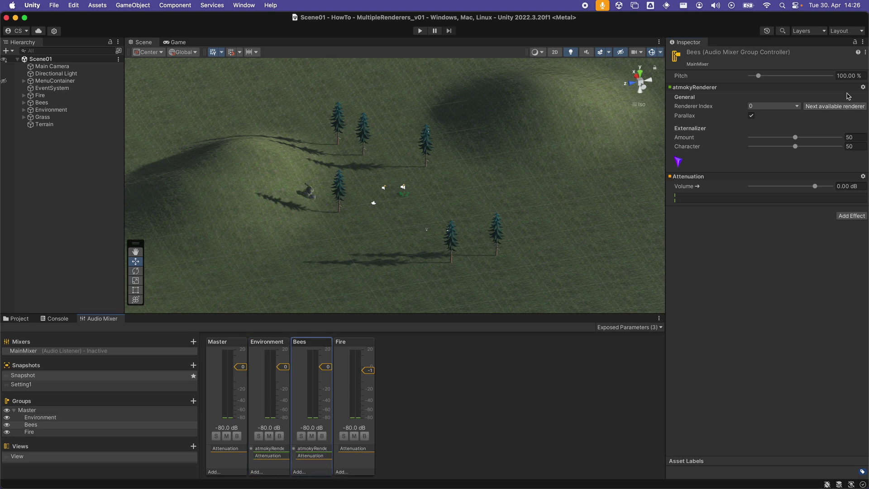
{"action": "left_click", "coordinate": [836, 105]}
{"action": "right_click", "coordinate": [346, 455]}
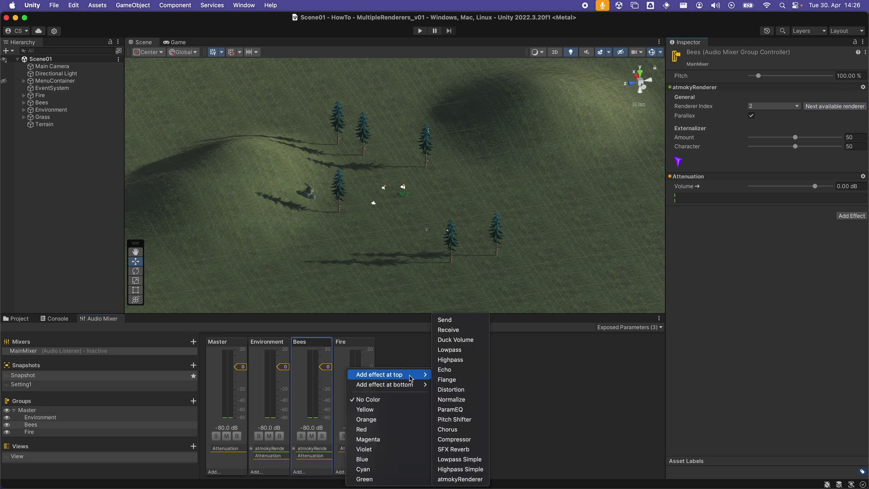
{"action": "left_click", "coordinate": [457, 481]}
{"action": "left_click", "coordinate": [361, 449]}
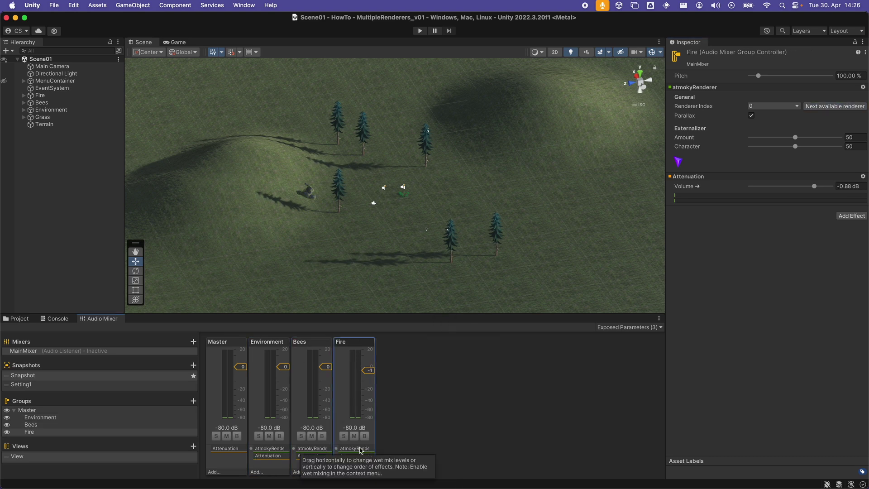
{"action": "left_click", "coordinate": [820, 108]}
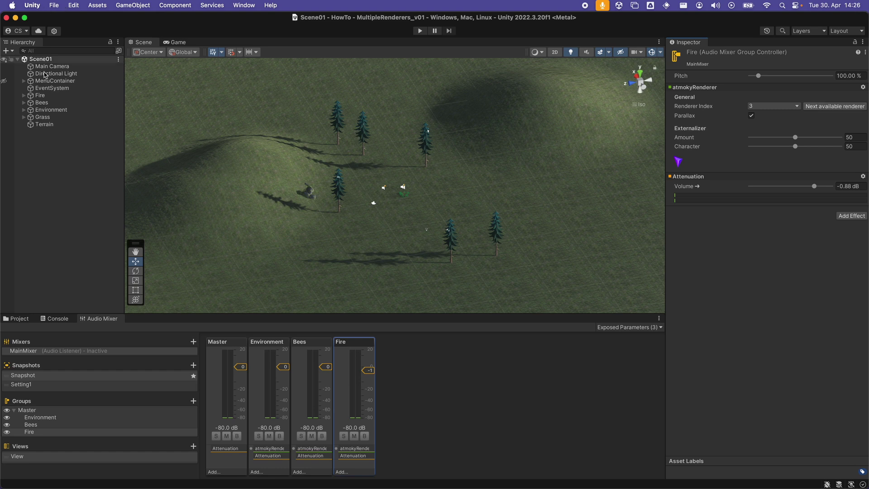
Step: Enable Spatialize on River and Bird 1–4 and add an Atmoky Source to them
{"action": "left_click", "coordinate": [24, 110]}
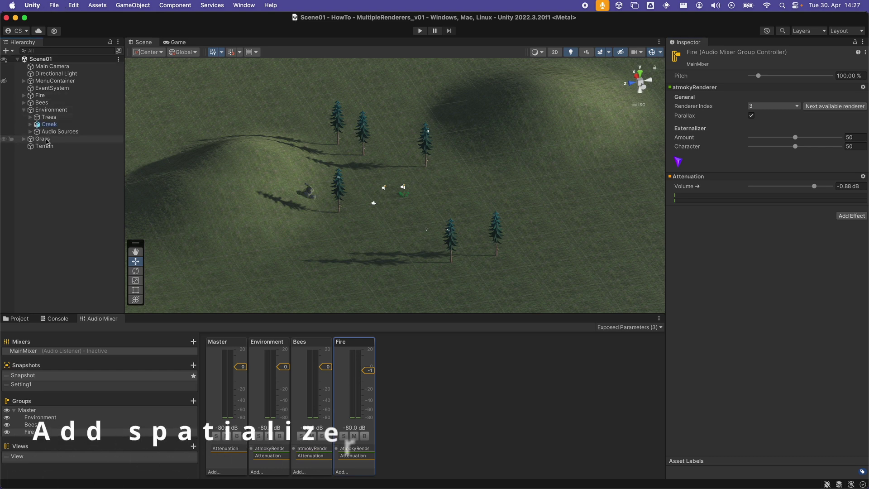
{"action": "left_click", "coordinate": [31, 131]}
{"action": "left_click", "coordinate": [55, 139]}
{"action": "left_click", "coordinate": [60, 169], "text": "shift"}
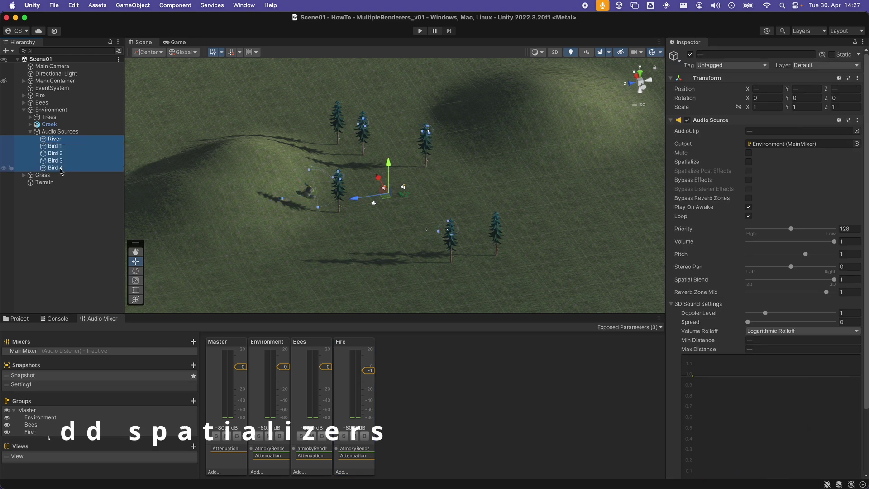
{"action": "left_click", "coordinate": [749, 162]}
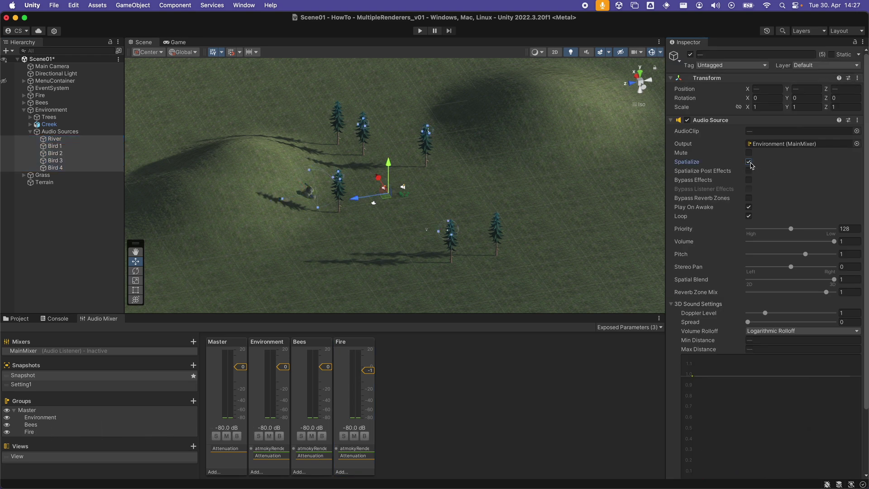
{"action": "scroll", "coordinate": [778, 251], "scroll_direction": "down", "scroll_amount": 5}
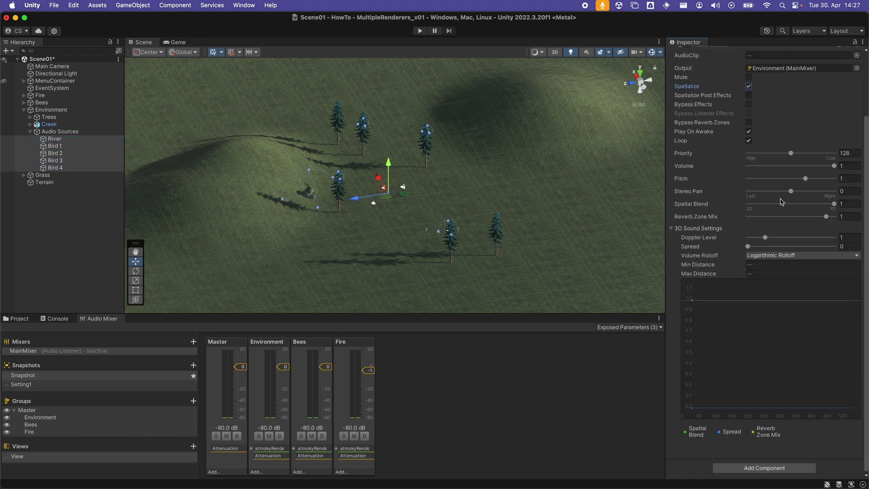
{"action": "left_click", "coordinate": [764, 467]}
{"action": "type", "text": "atm"}
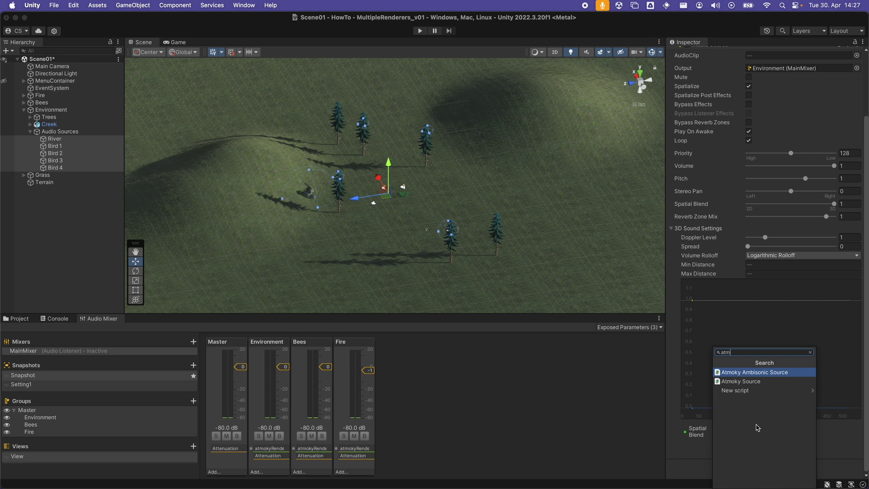
{"action": "left_click", "coordinate": [762, 381]}
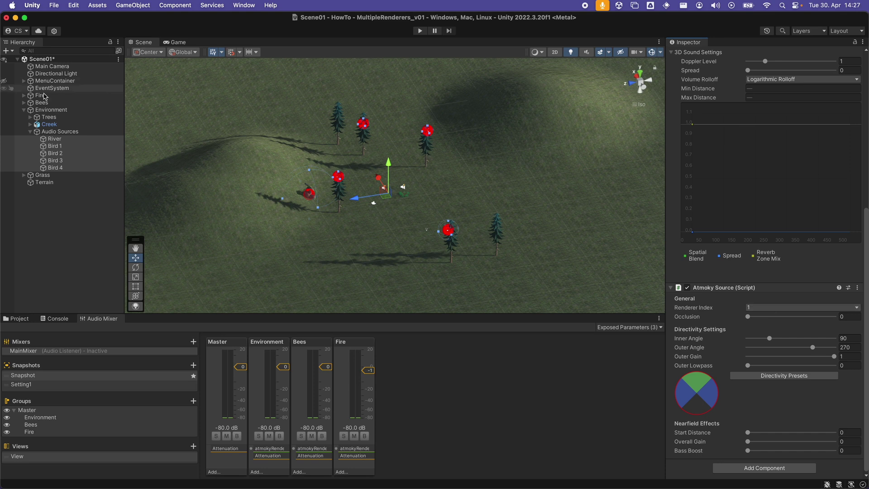
Step: Spatialize Bee 1–5 and give them an Atmoky Source on renderer index 2
{"action": "left_click", "coordinate": [46, 110]}
{"action": "left_click", "coordinate": [24, 103]}
{"action": "left_click", "coordinate": [48, 110]}
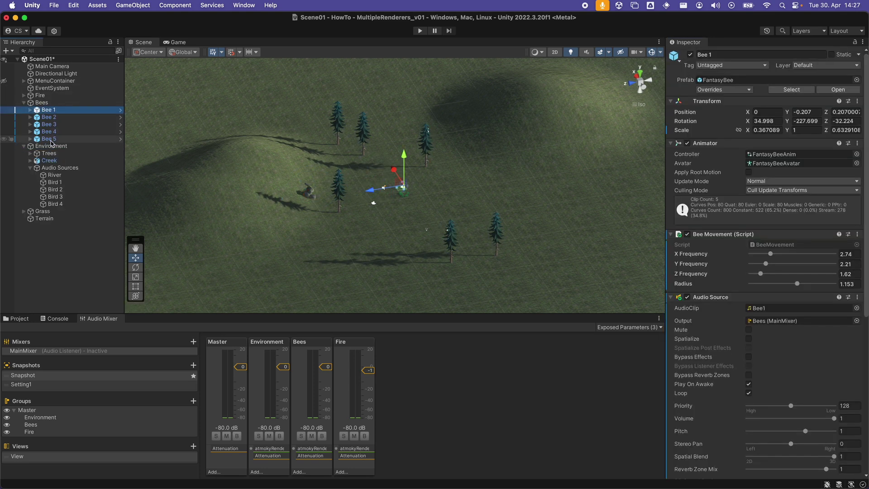
{"action": "left_click", "coordinate": [51, 139], "text": "shift"}
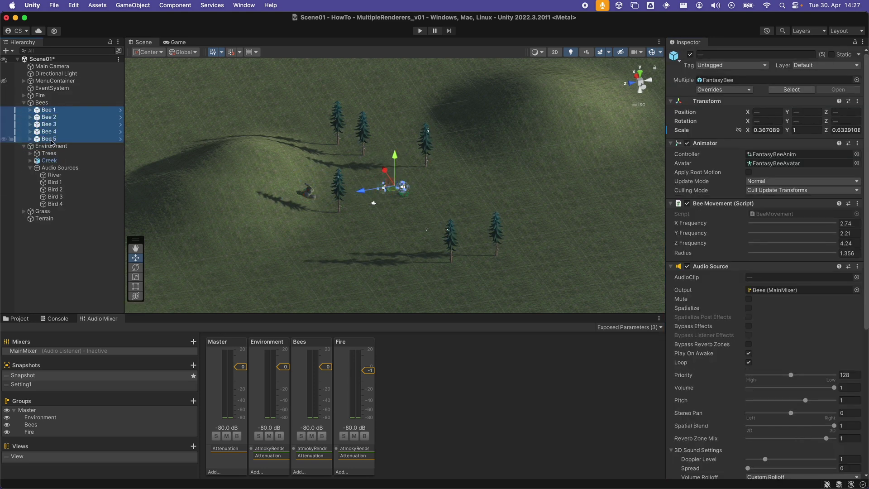
{"action": "left_click", "coordinate": [748, 309]}
{"action": "scroll", "coordinate": [749, 311], "scroll_direction": "down", "scroll_amount": 5}
{"action": "left_click", "coordinate": [764, 467]}
{"action": "type", "text": "atm"}
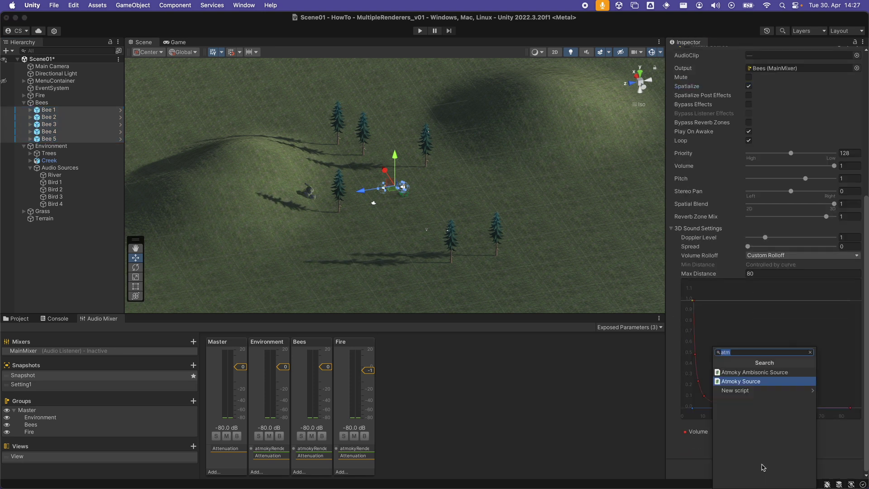
{"action": "left_click", "coordinate": [754, 381]}
{"action": "scroll", "coordinate": [760, 439], "scroll_direction": "down", "scroll_amount": 5}
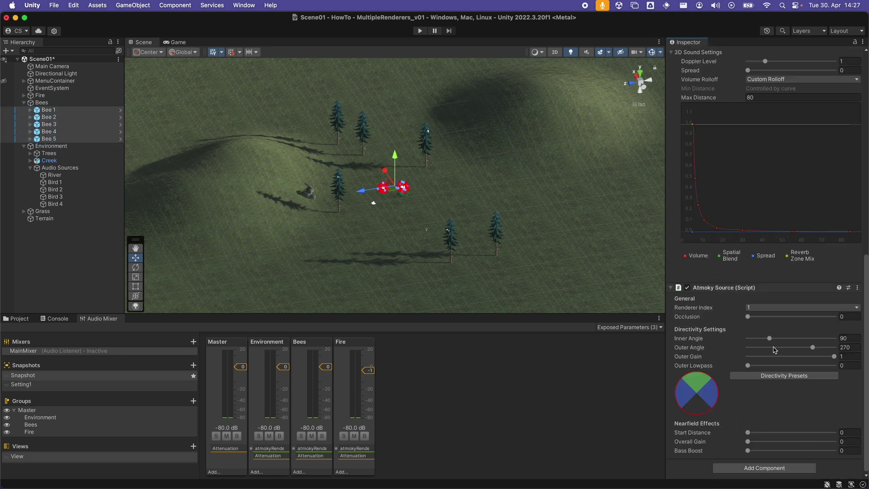
{"action": "left_click", "coordinate": [776, 309]}
{"action": "left_click", "coordinate": [759, 21]}
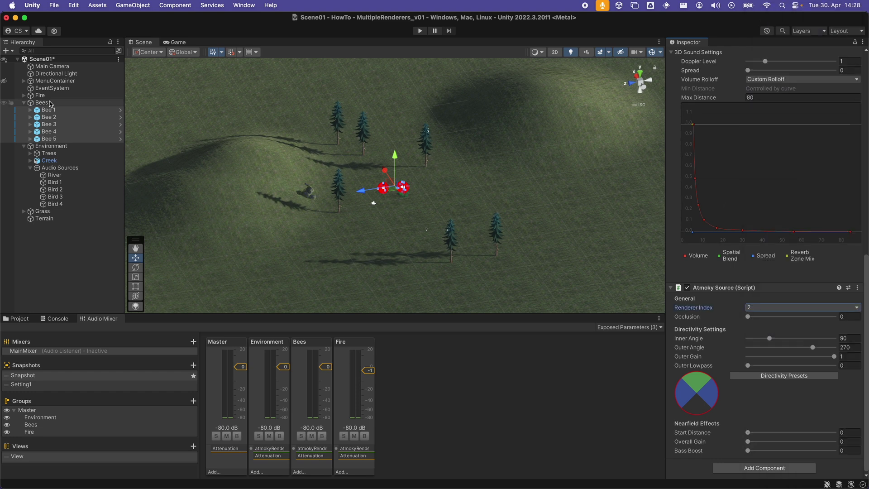
Step: Give Magic Fire an Atmoky Source routed to renderer index 3
{"action": "left_click", "coordinate": [24, 95]}
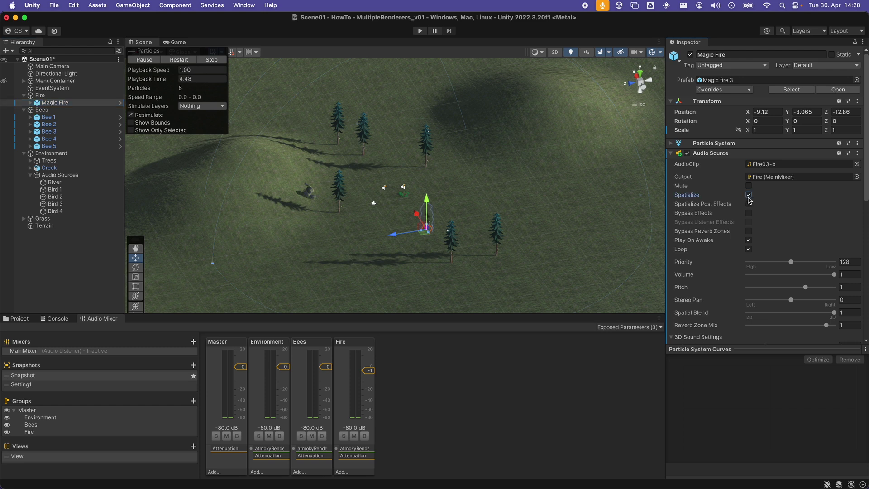
{"action": "scroll", "coordinate": [748, 204], "scroll_direction": "down", "scroll_amount": 10}
{"action": "left_click", "coordinate": [771, 333]}
{"action": "left_click", "coordinate": [747, 374]}
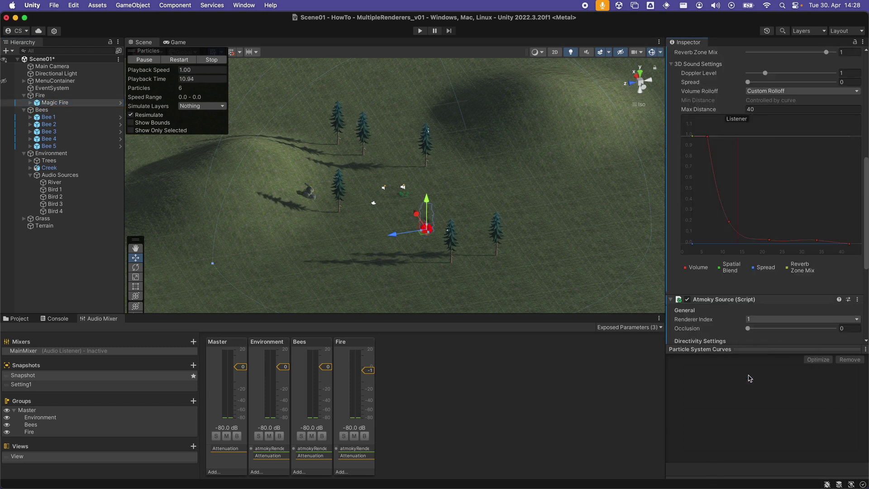
{"action": "left_click", "coordinate": [778, 319]}
{"action": "left_click", "coordinate": [799, 32]}
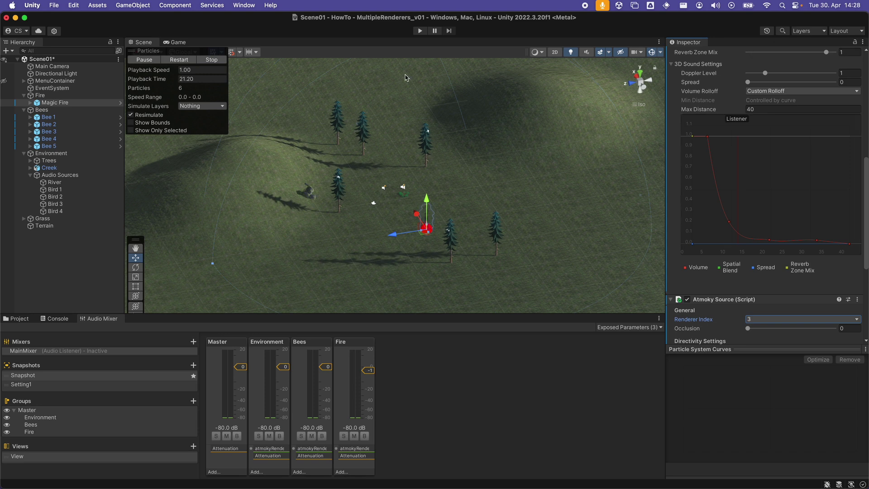
Step: Enter Play mode to hear the spatialized sources through their renderers
{"action": "left_click", "coordinate": [418, 35]}
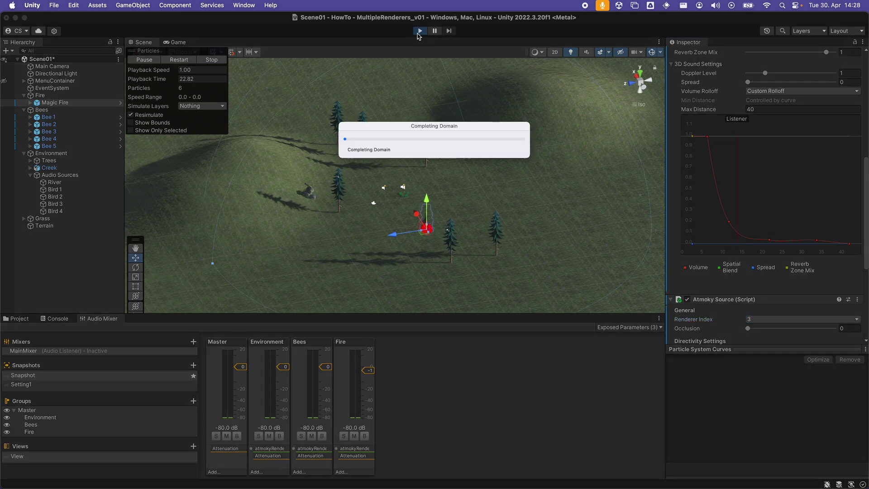